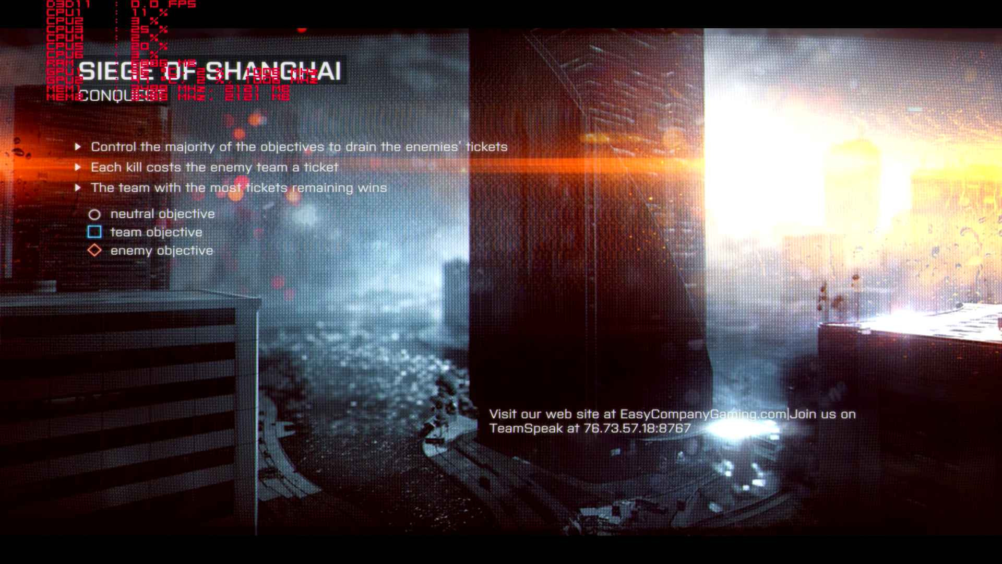
Step: End the frozen Battlefield 4 task from Task Manager via Ctrl+Alt+Del
{"action": "key", "text": "ctrl+alt+Delete"}
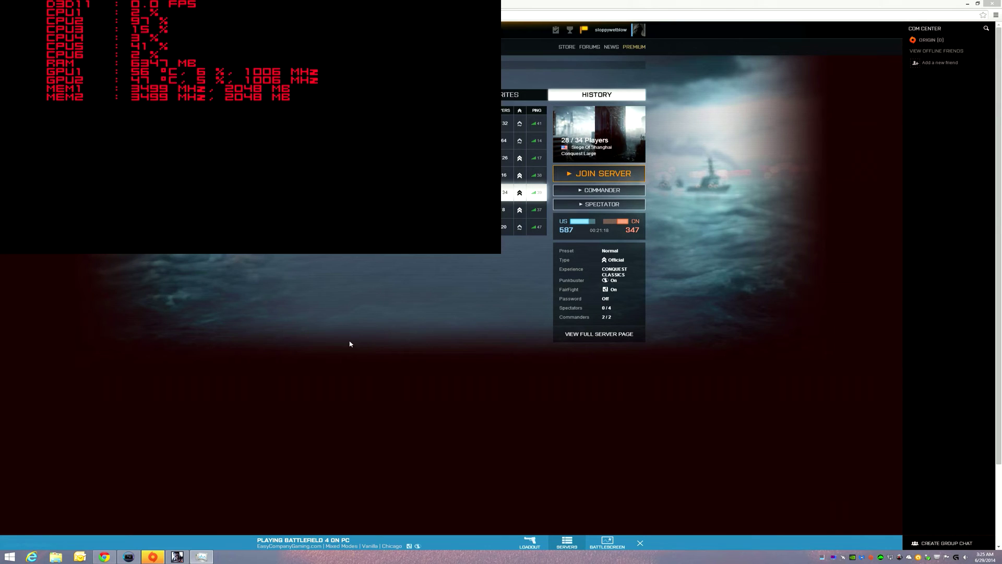
{"action": "left_click", "coordinate": [205, 549]}
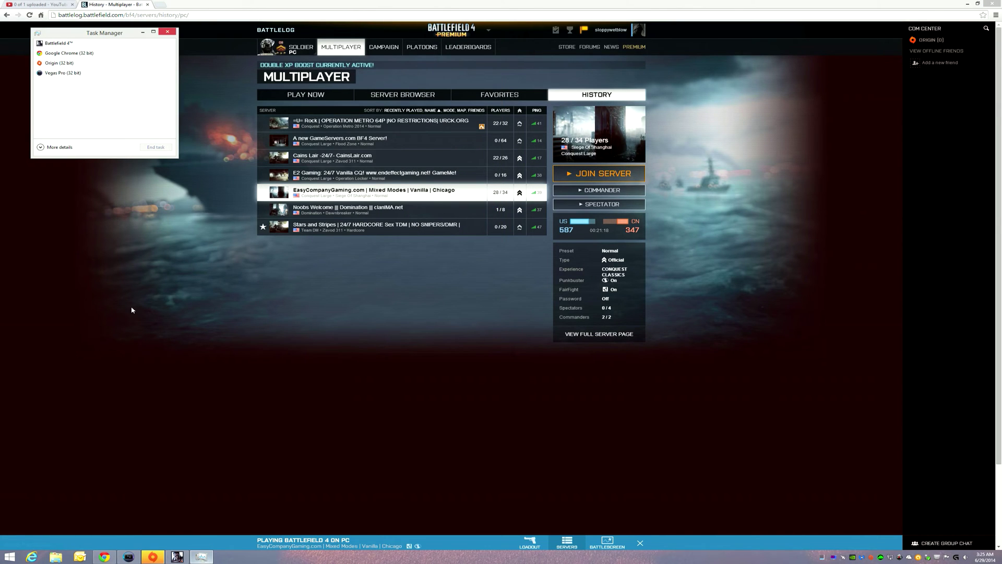
{"action": "left_click", "coordinate": [69, 43]}
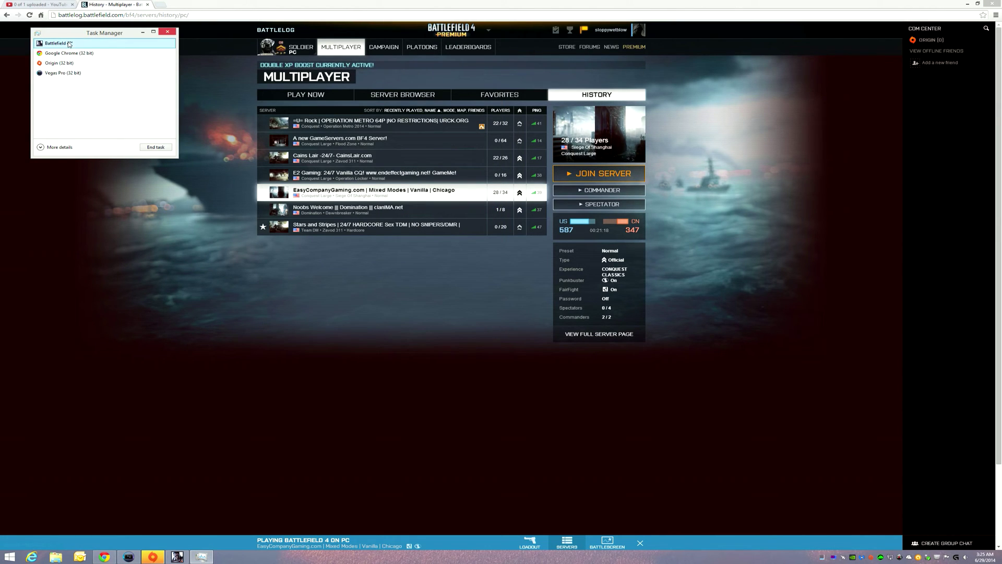
{"action": "left_click", "coordinate": [151, 149]}
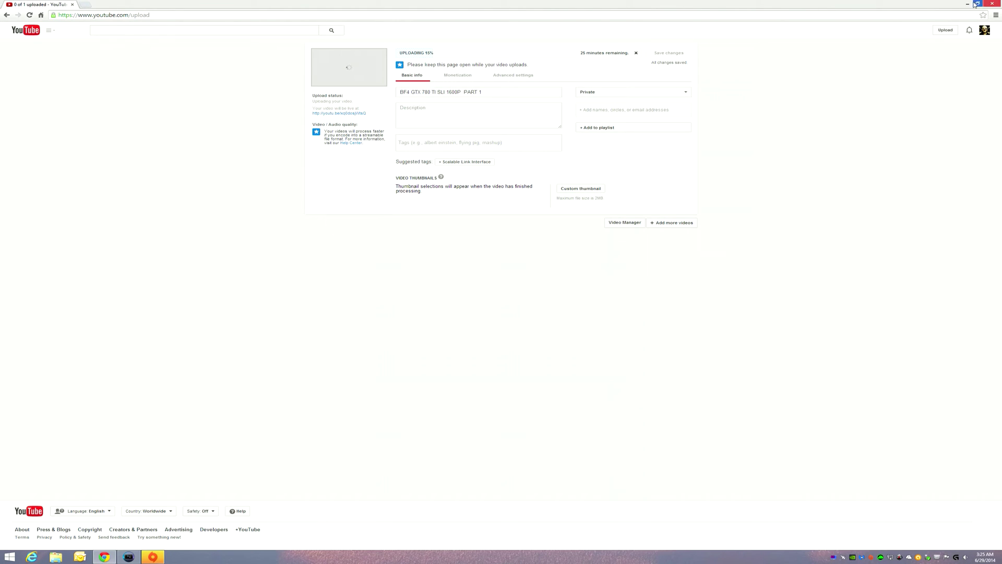
Step: Uncheck Enable Origin In Game in Origin's Application Settings, then return to My Games
{"action": "left_click", "coordinate": [971, 4]}
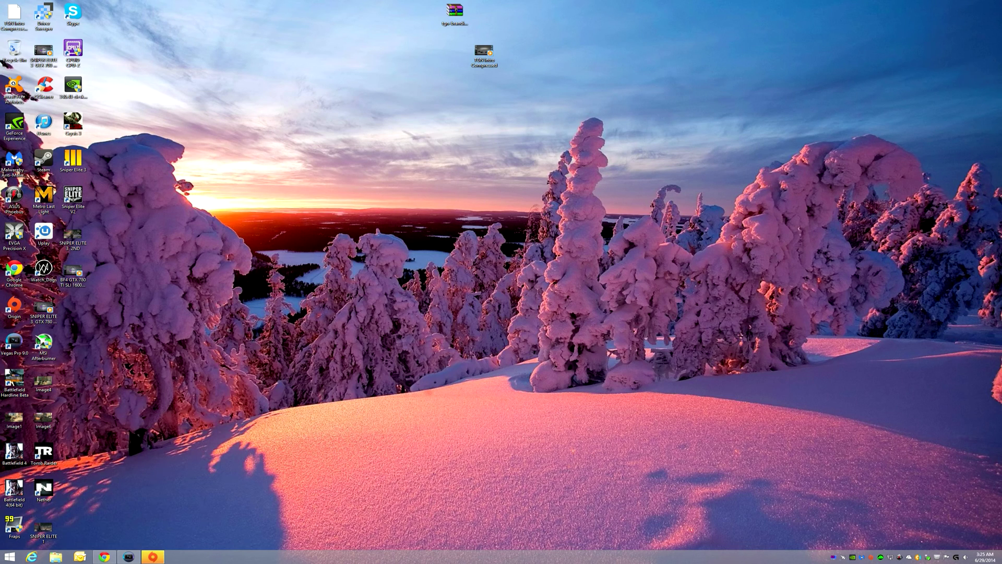
{"action": "left_click", "coordinate": [153, 557]}
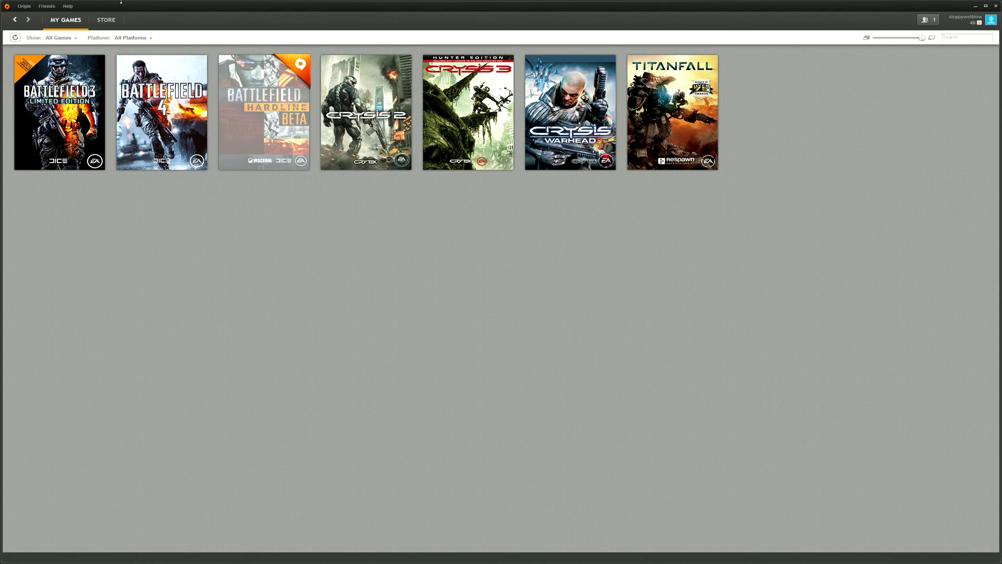
{"action": "left_click", "coordinate": [31, 7]}
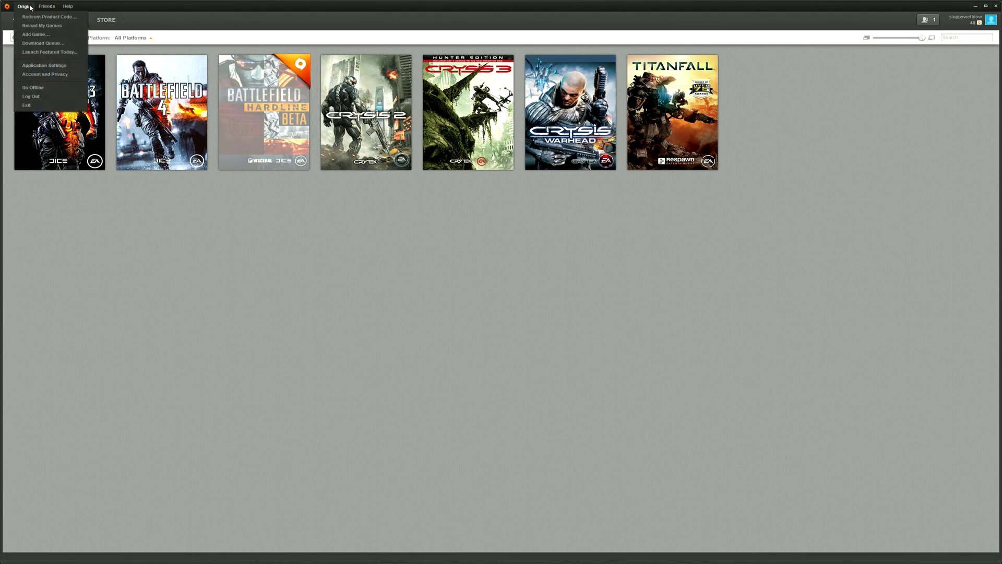
{"action": "left_click", "coordinate": [45, 66]}
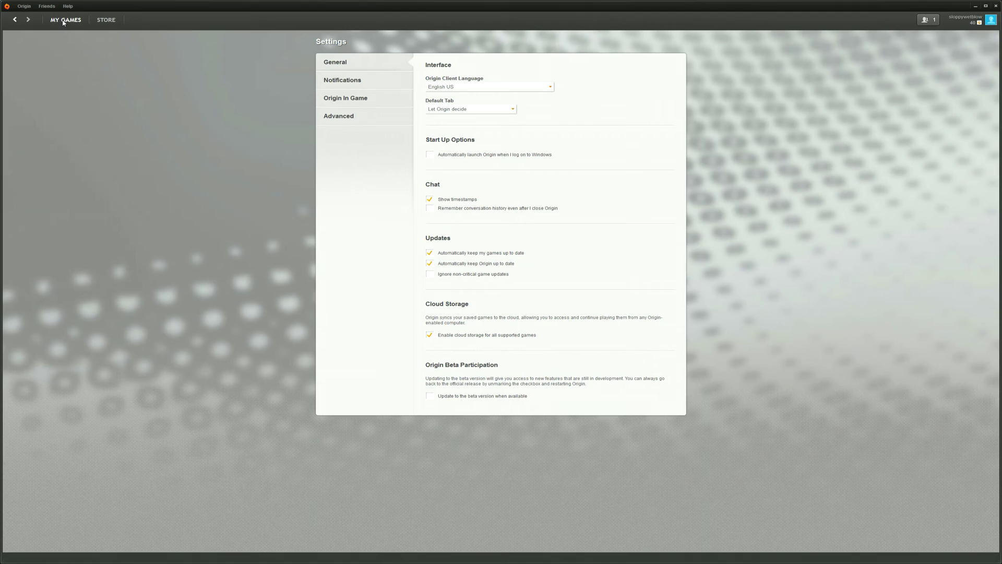
{"action": "left_click", "coordinate": [340, 98]}
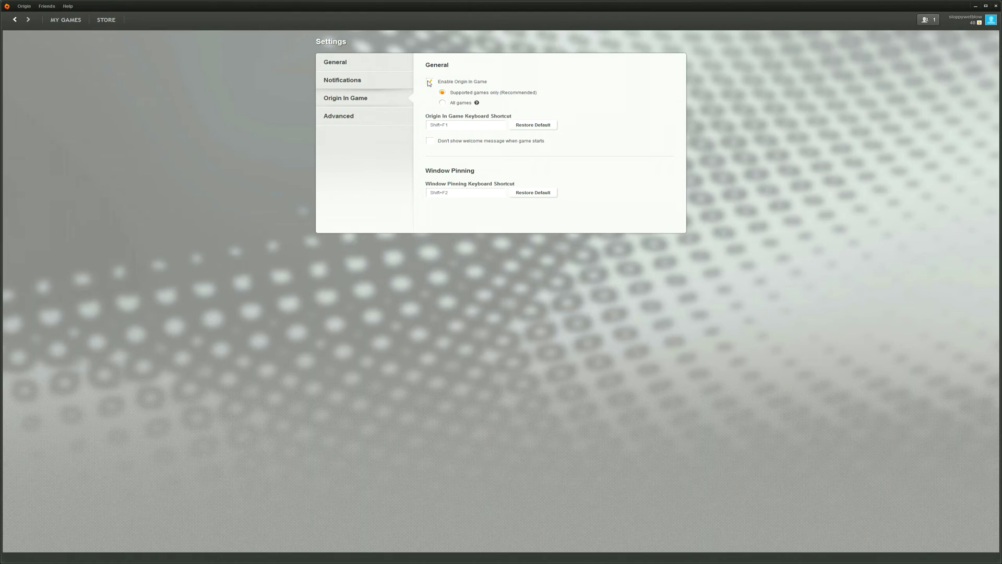
{"action": "left_click", "coordinate": [429, 81]}
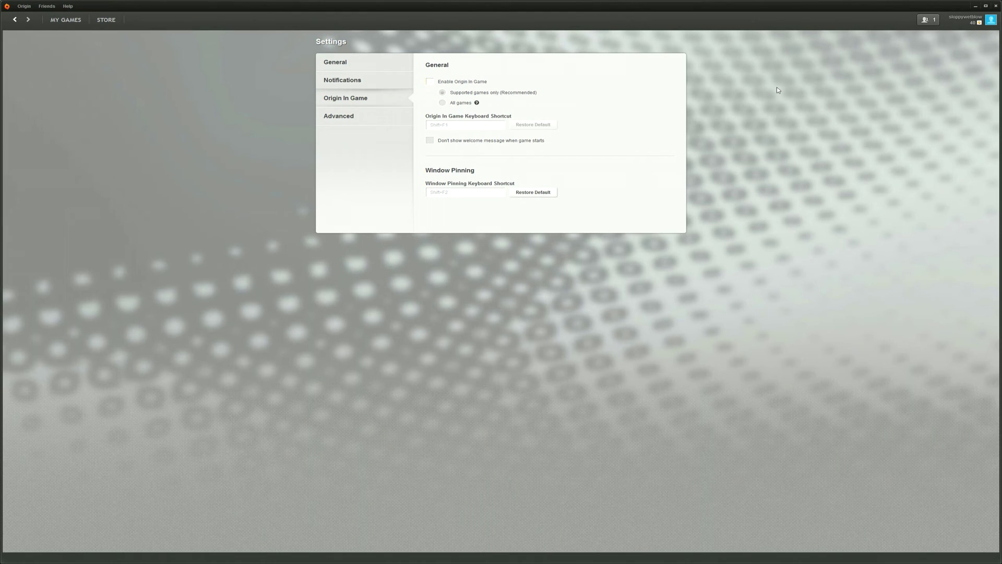
{"action": "left_click", "coordinate": [66, 20]}
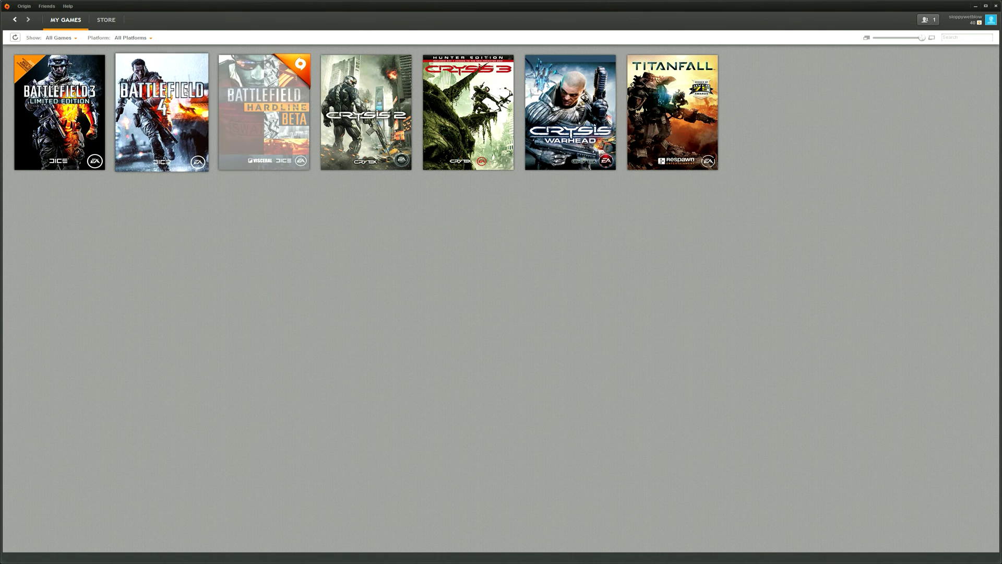
{"action": "right_click", "coordinate": [182, 92]}
Step: Relaunch Battlefield 4 and join the EasyCompanyGaming Mixed Modes Vanilla Chicago server in Battlelog
{"action": "left_click", "coordinate": [195, 95]}
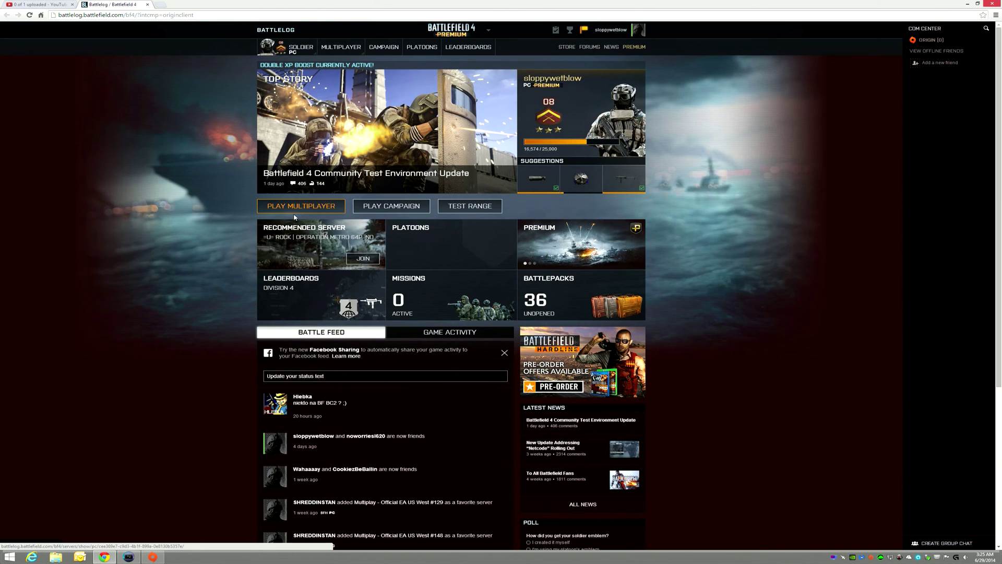
{"action": "left_click", "coordinate": [331, 205]}
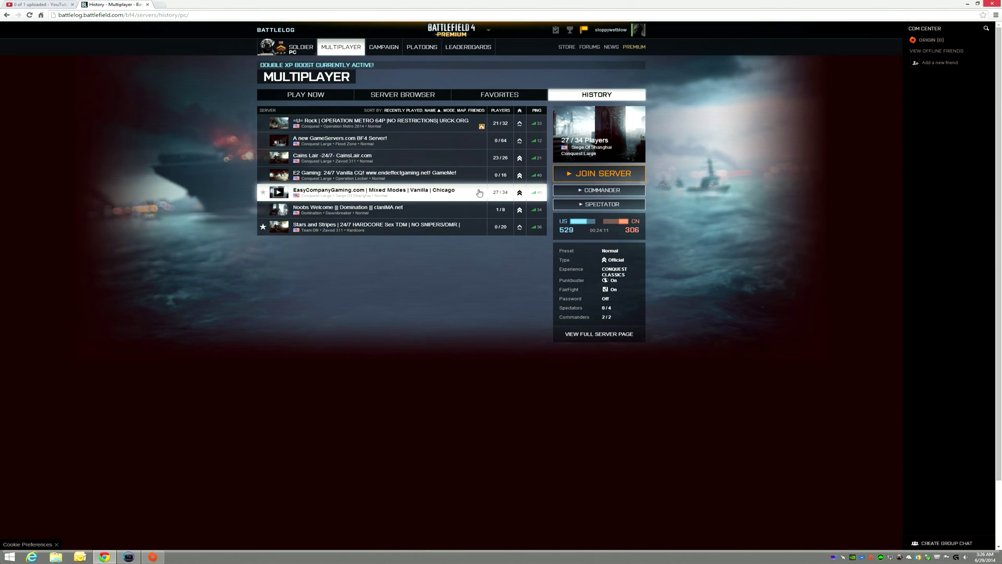
{"action": "left_click", "coordinate": [627, 206]}
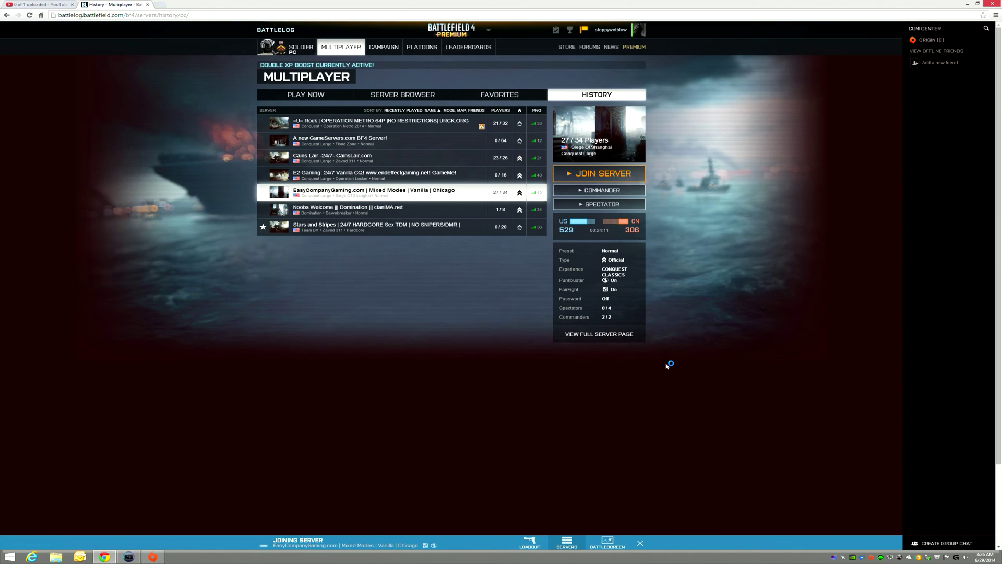